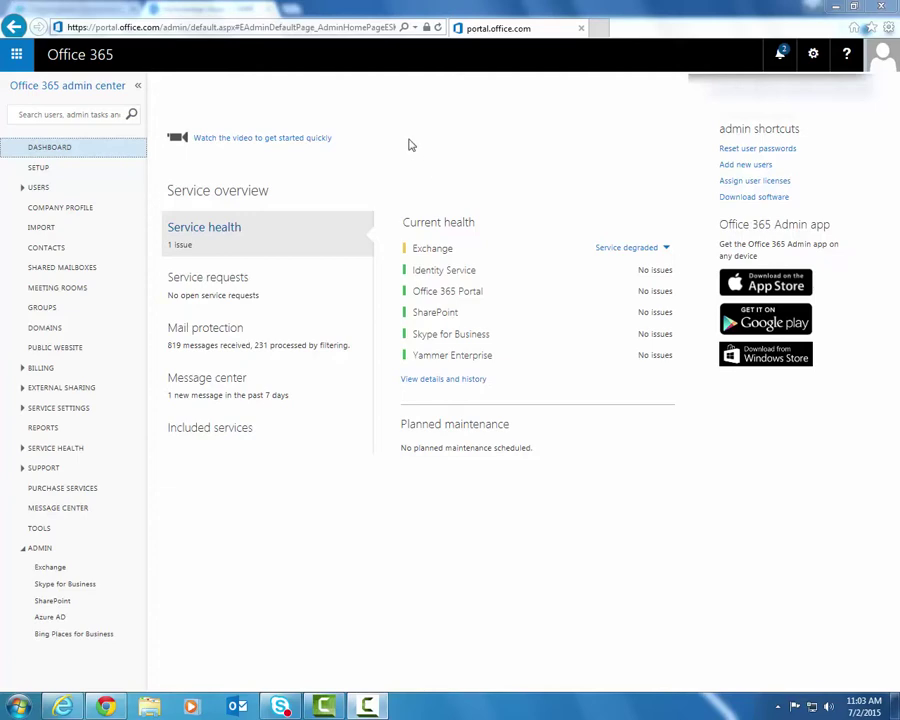
# Open the Office 365 app launcher, then dismiss it again.
pyautogui.click(16, 53)
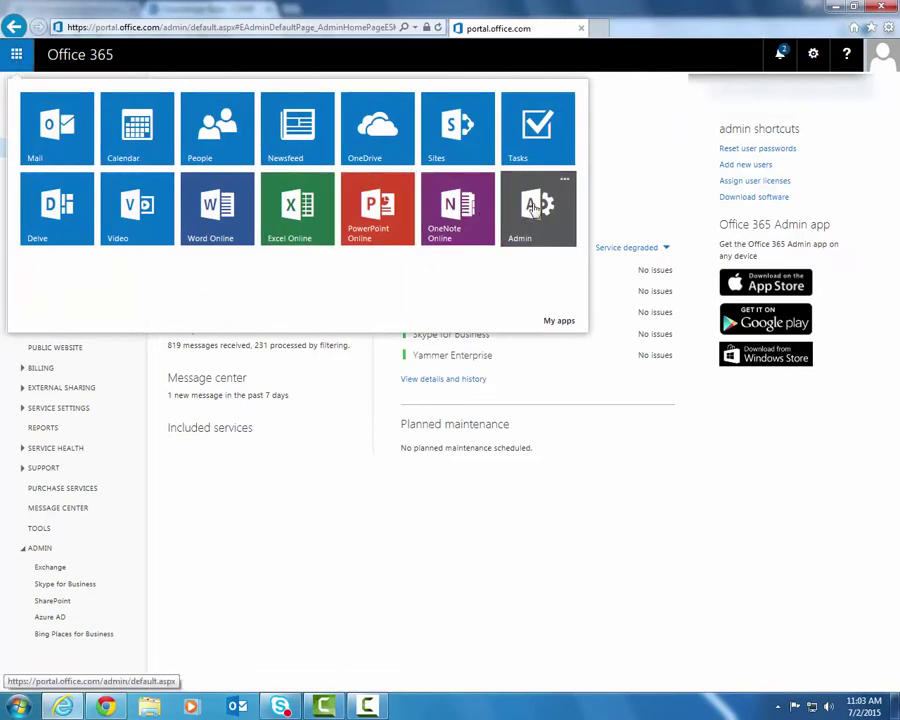
pyautogui.click(620, 188)
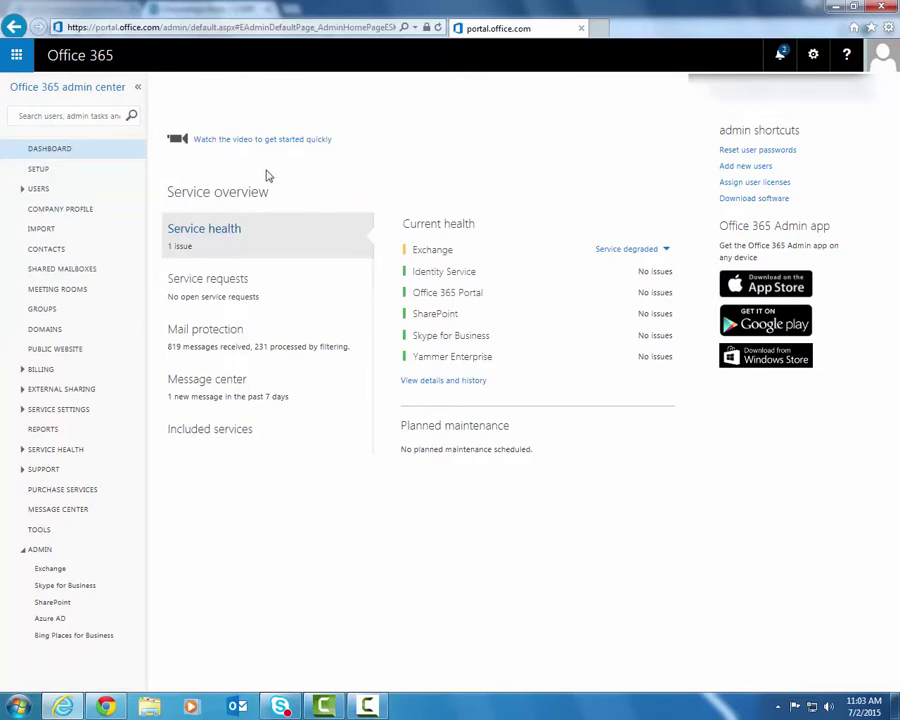
# Expand USERS in the navigation and go to the Active Users list.
pyautogui.click(45, 194)
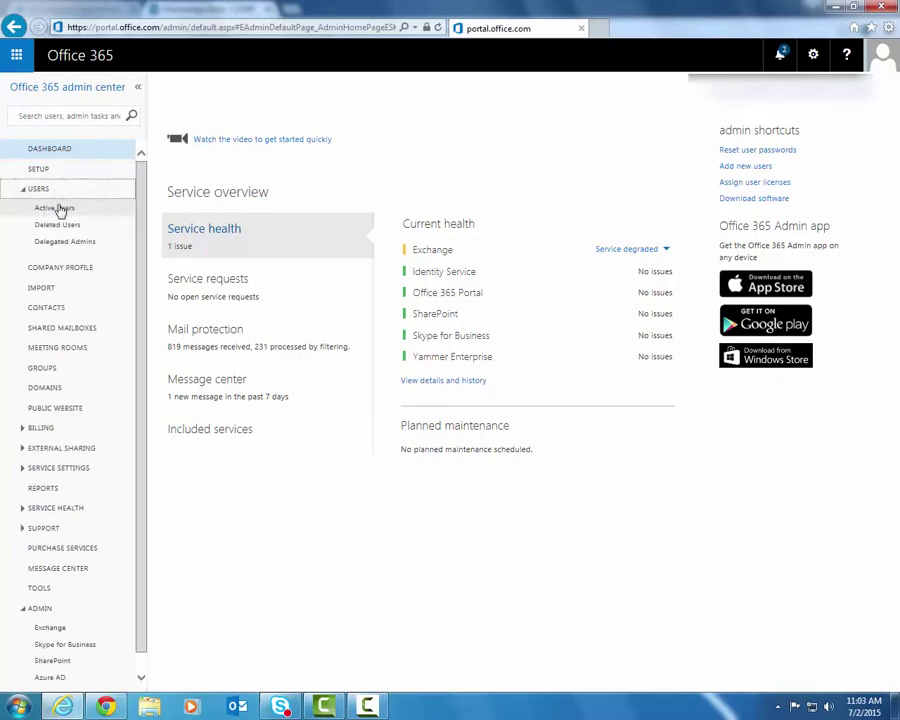
pyautogui.click(68, 216)
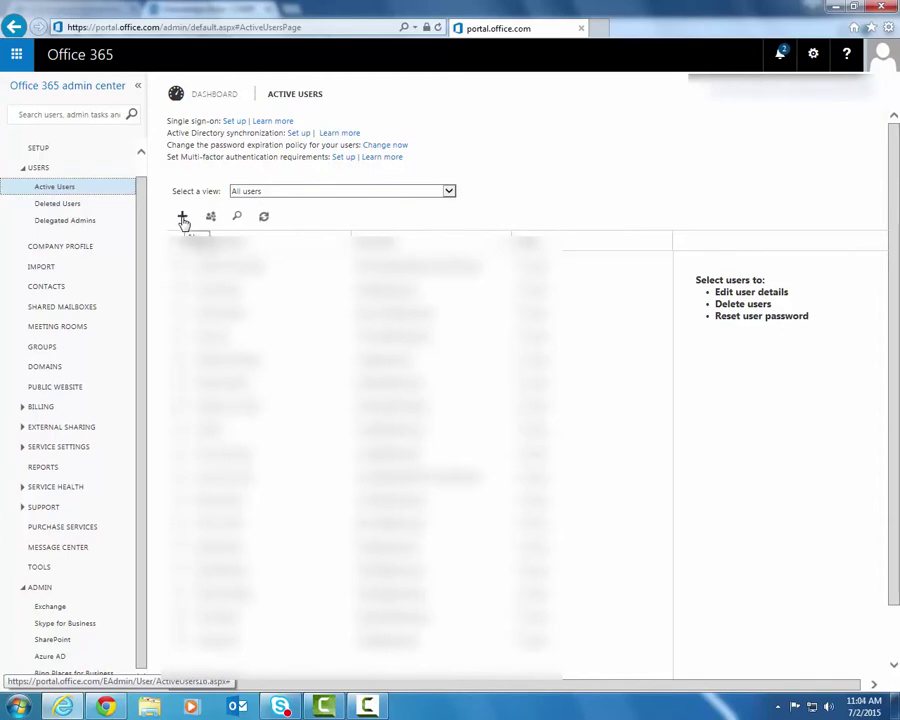
# Start a new user named Test User with user name testuser on the cwep.org domain.
pyautogui.click(183, 217)
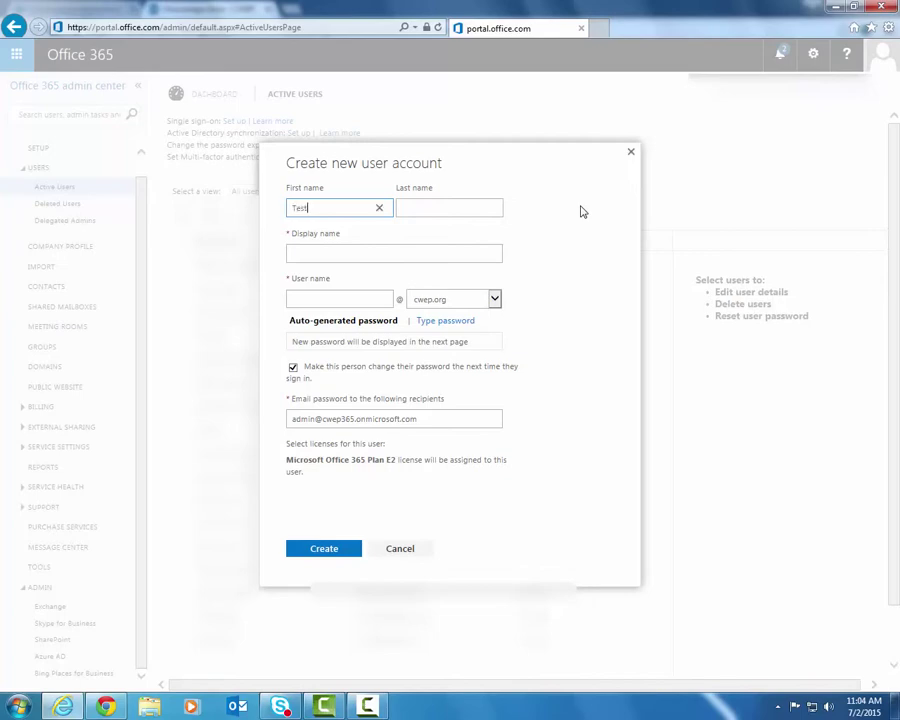
pyautogui.press('Tab')
pyautogui.press('Tab')
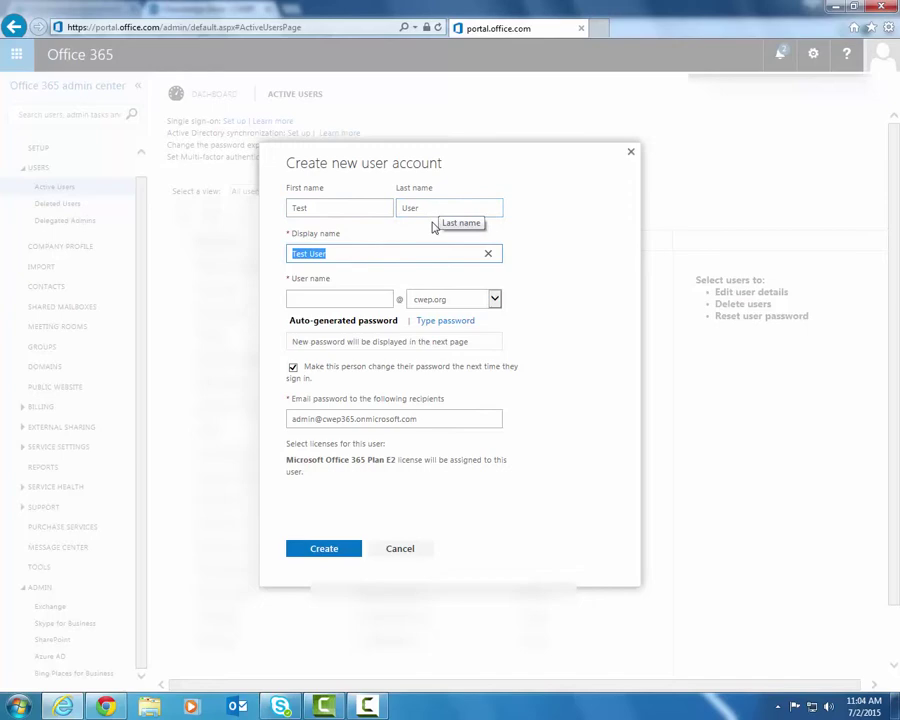
pyautogui.click(359, 252)
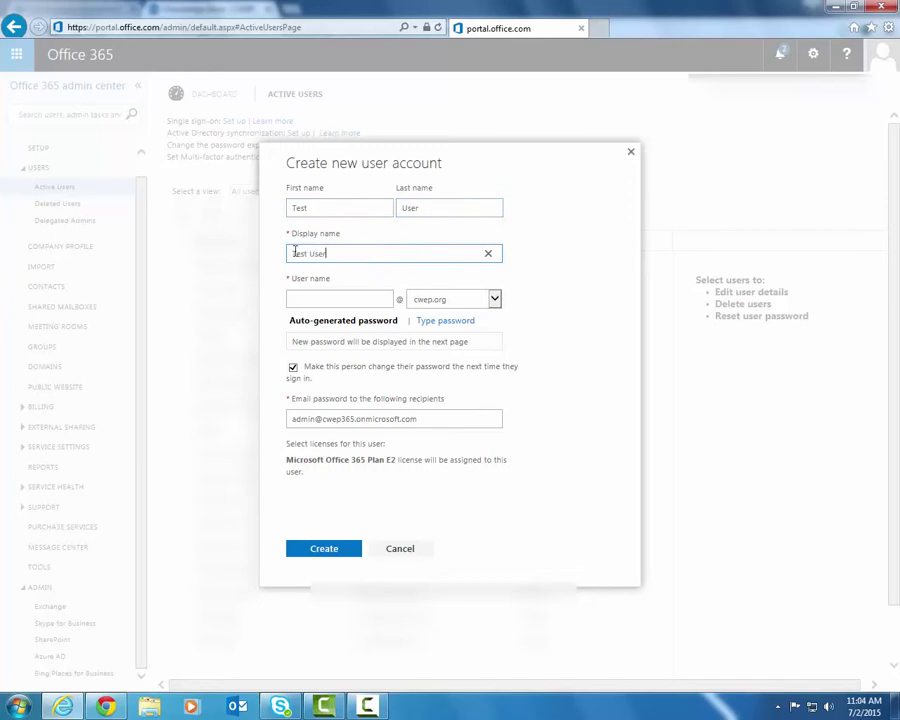
pyautogui.click(335, 300)
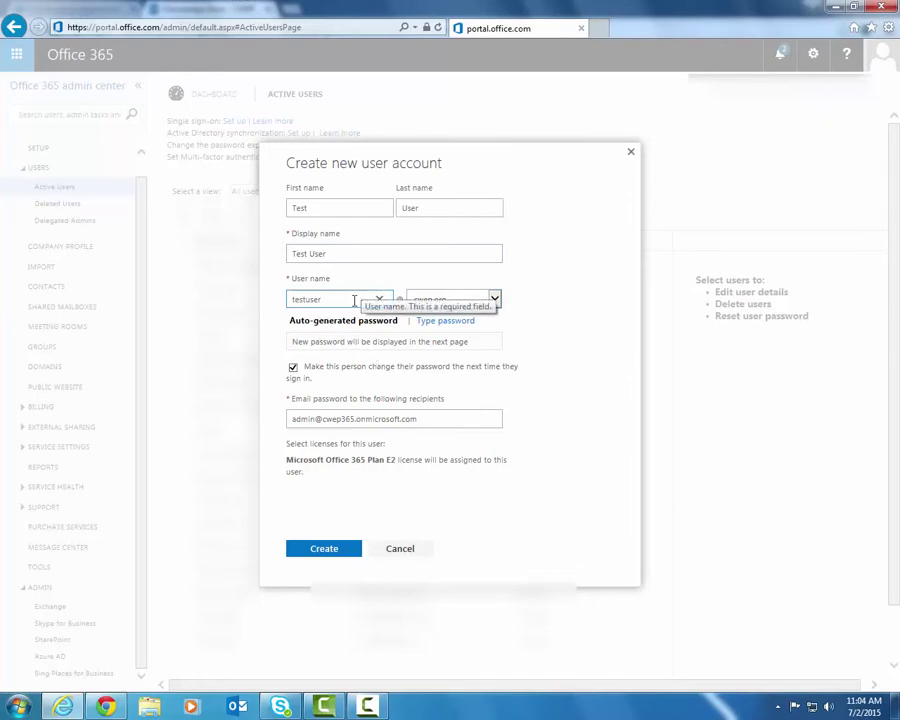
pyautogui.click(466, 302)
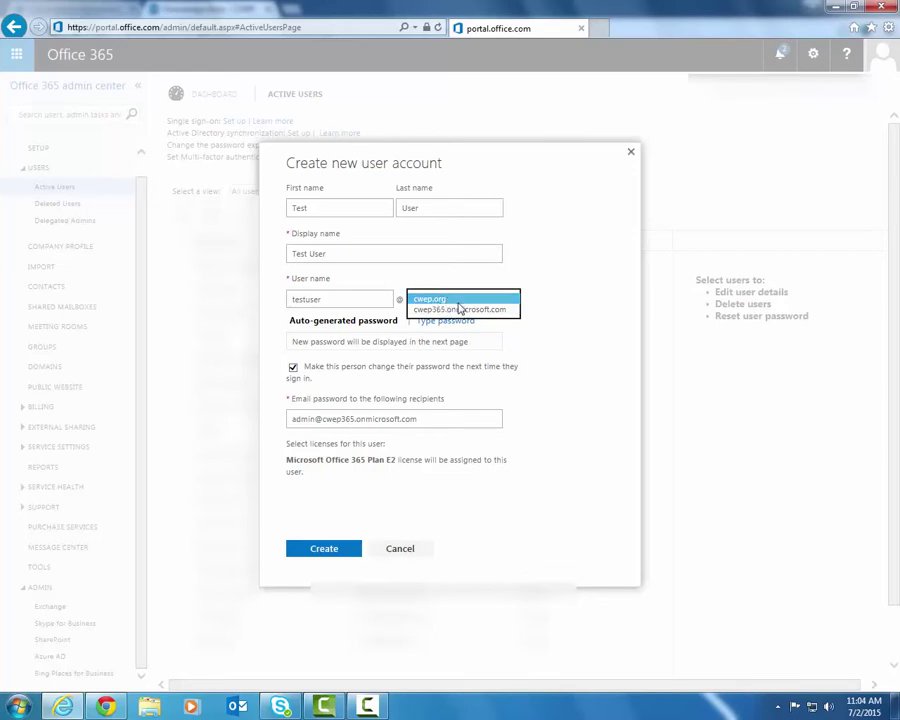
pyautogui.click(494, 300)
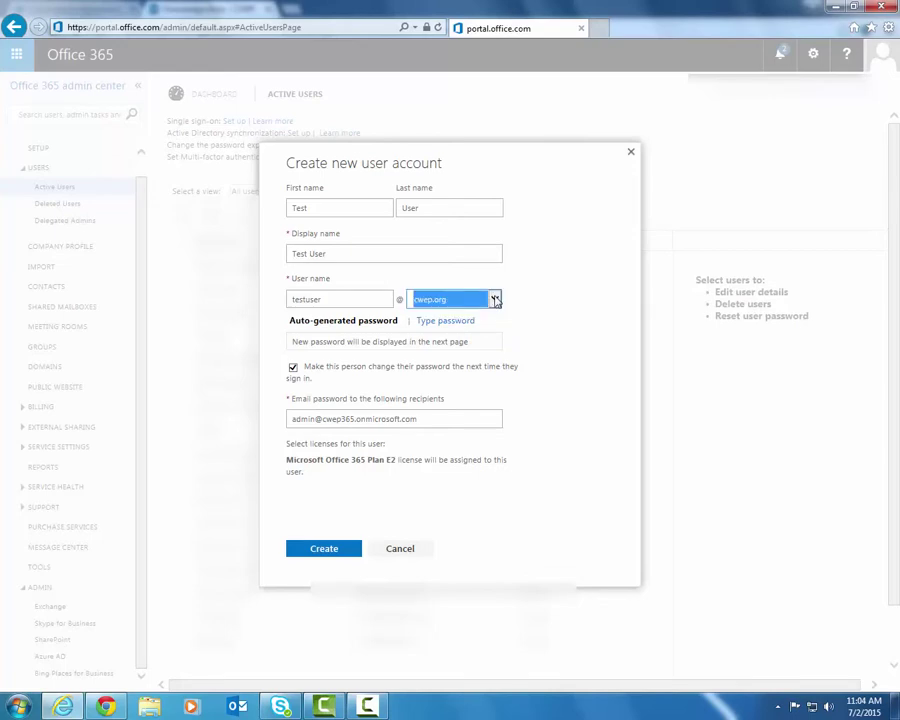
pyautogui.click(551, 324)
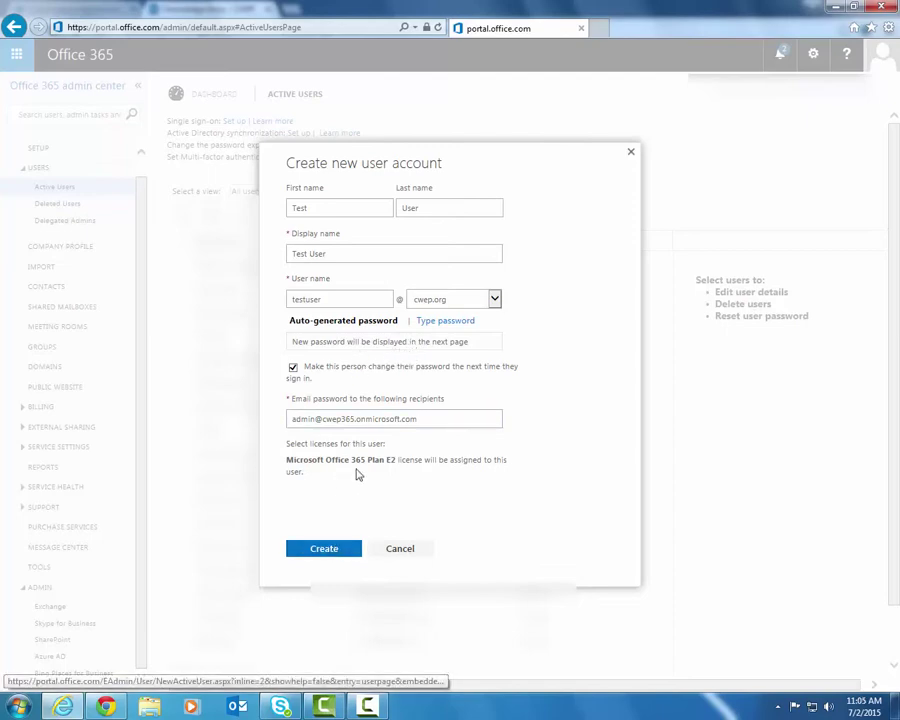
# Switch to a typed password, entering the chosen password and re-entering it to confirm.
pyautogui.click(446, 322)
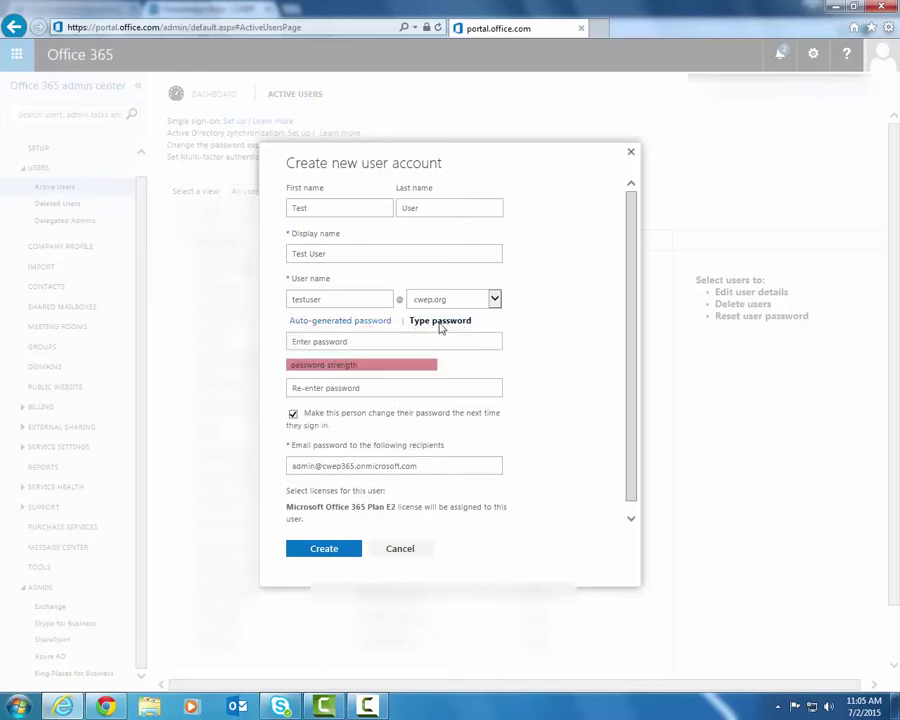
pyautogui.click(421, 342)
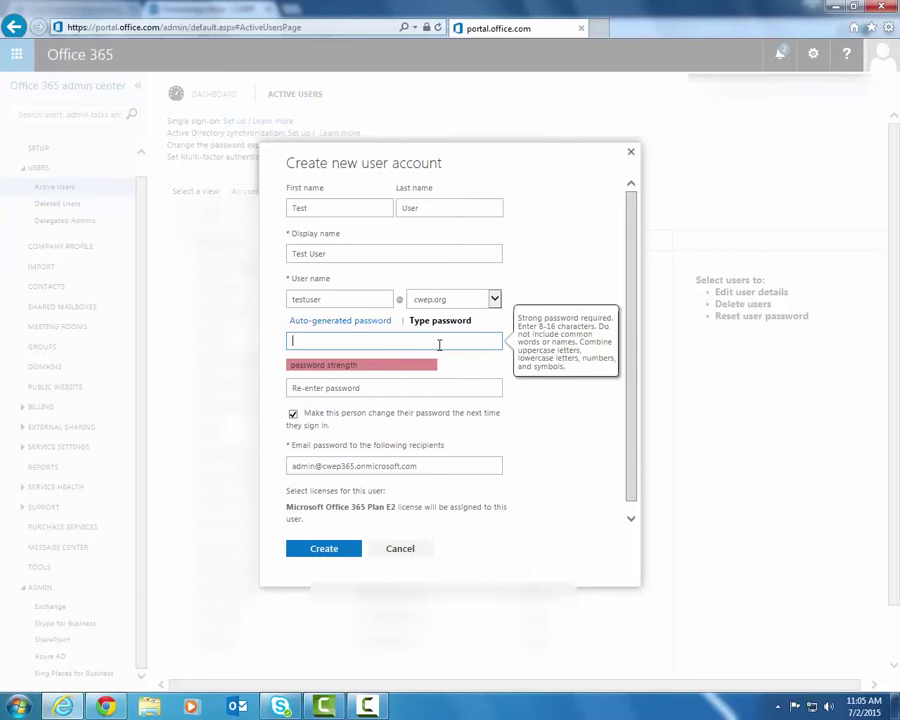
pyautogui.write('P')
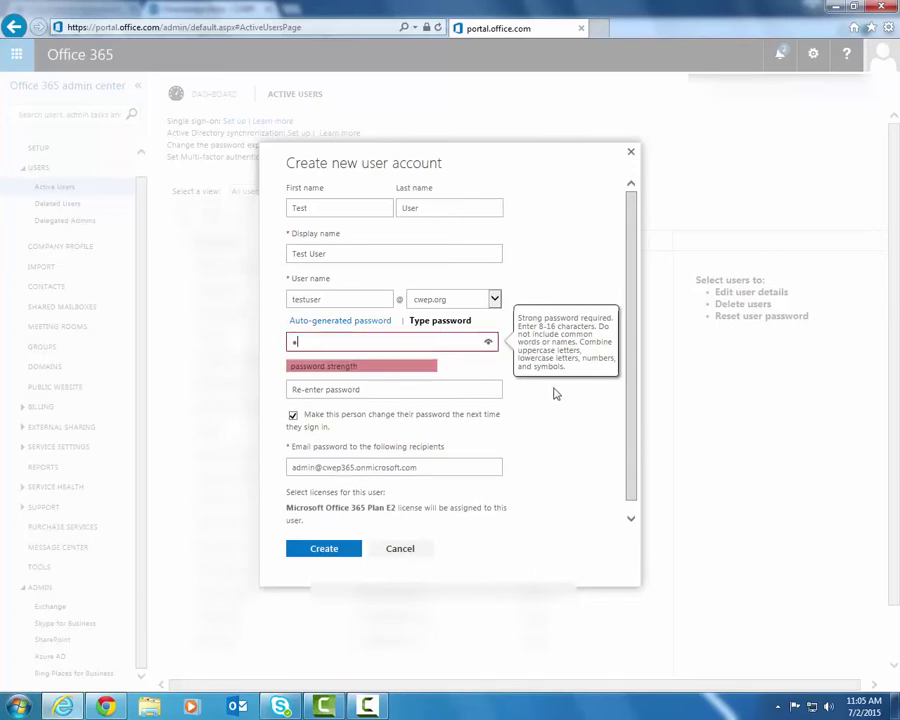
pyautogui.write('ass@word1')
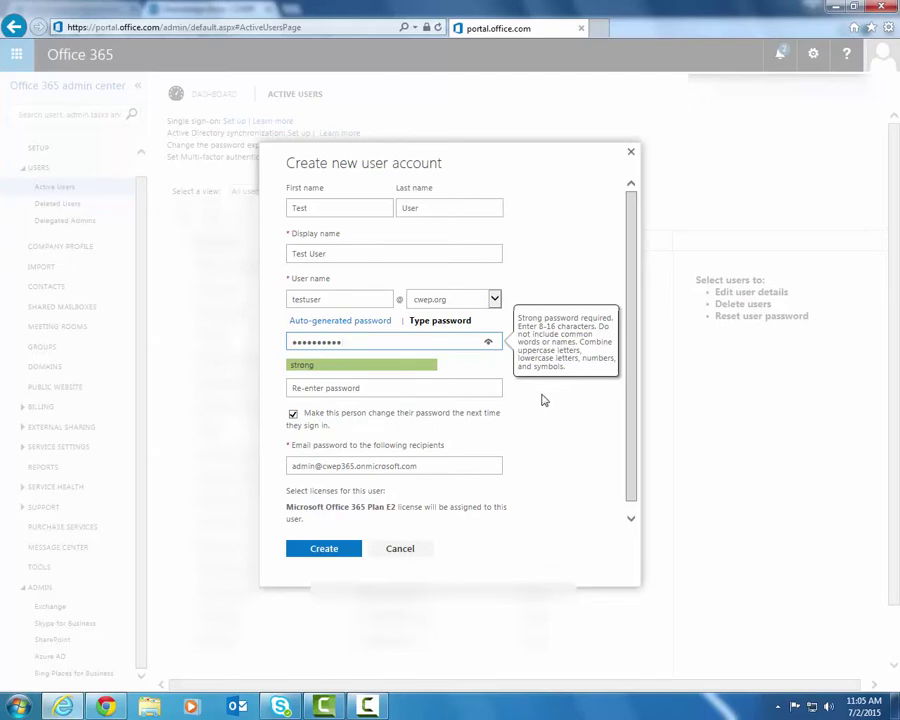
pyautogui.click(434, 388)
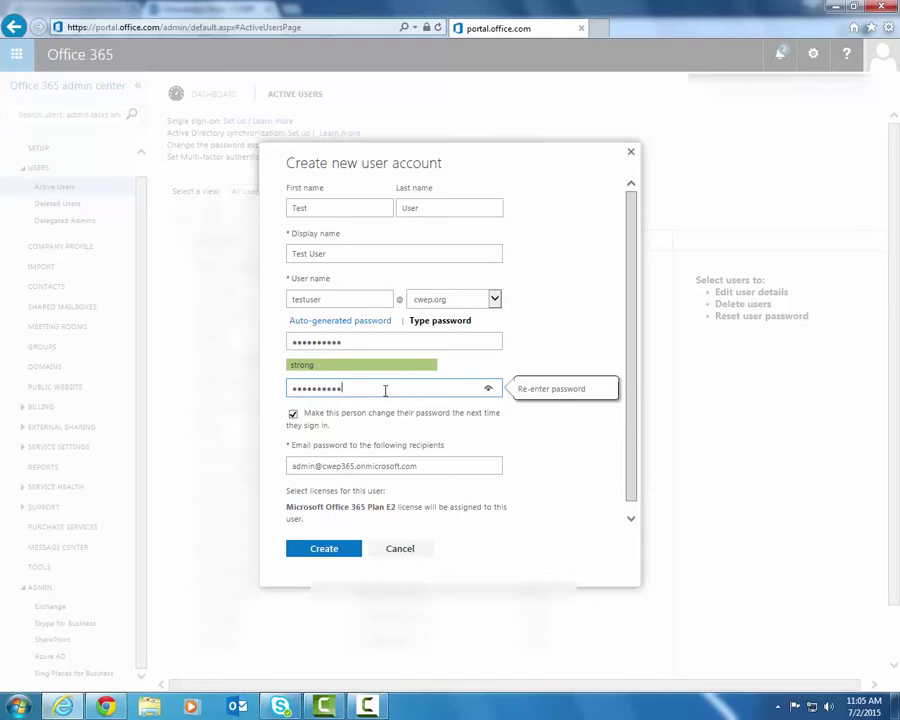
pyautogui.click(329, 301)
pyautogui.click(400, 341)
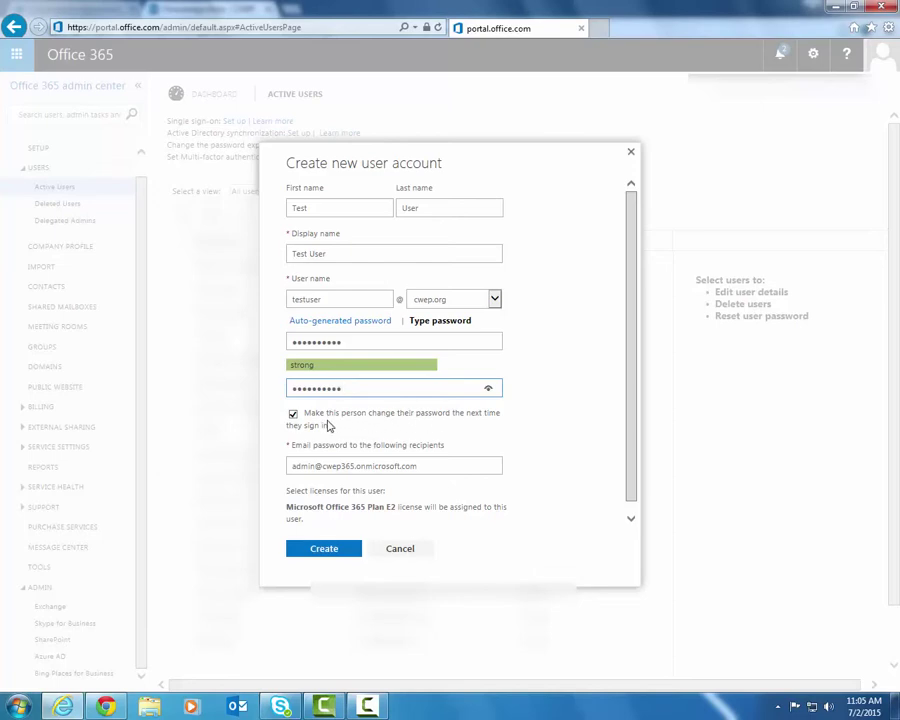
pyautogui.click(553, 407)
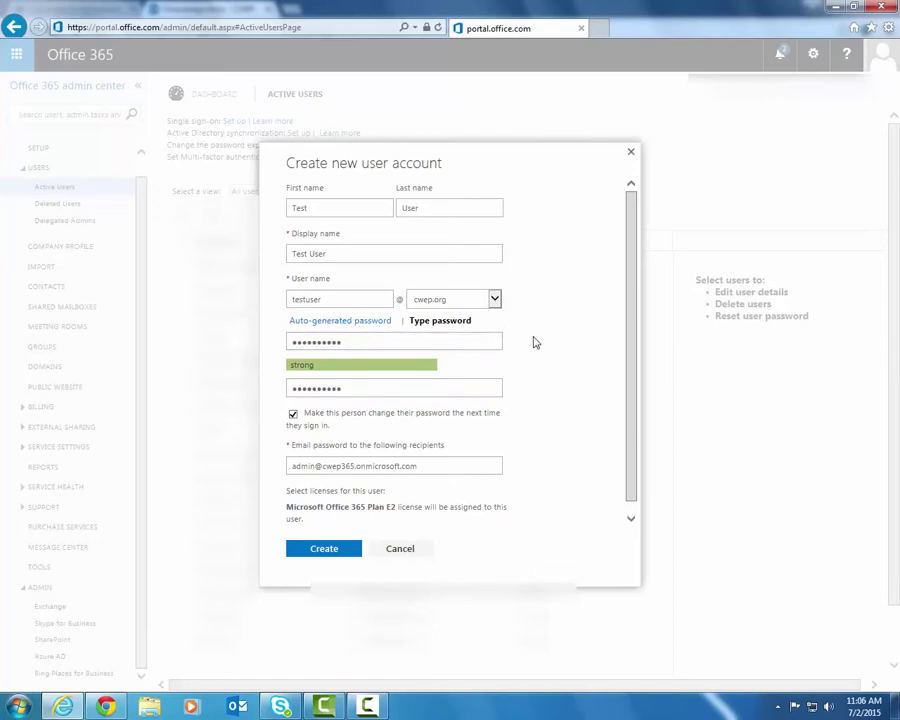
pyautogui.scroll(-1, 532, 344)
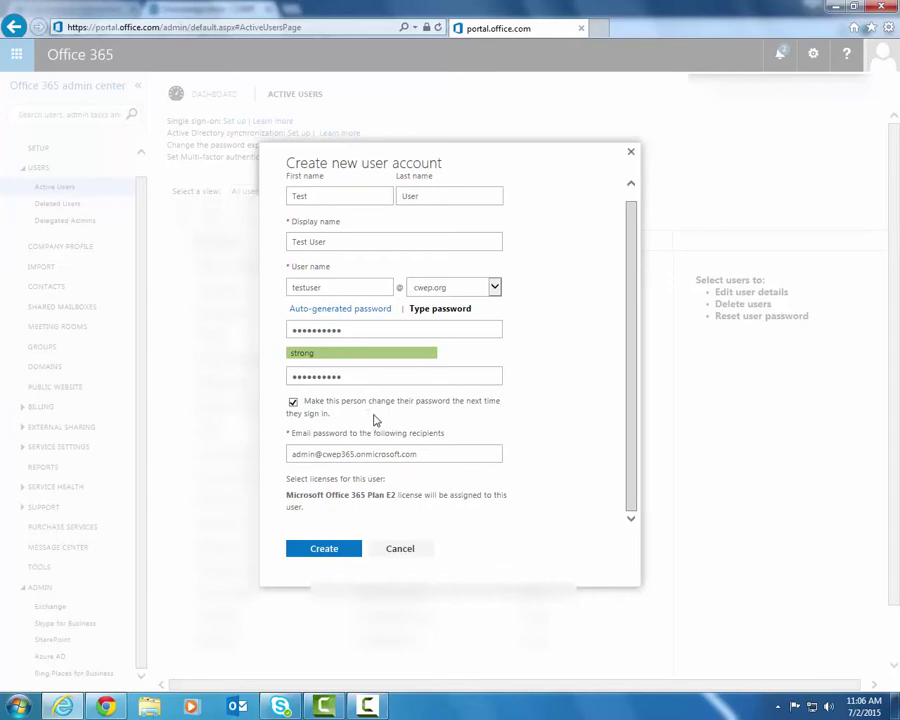
pyautogui.click(428, 451)
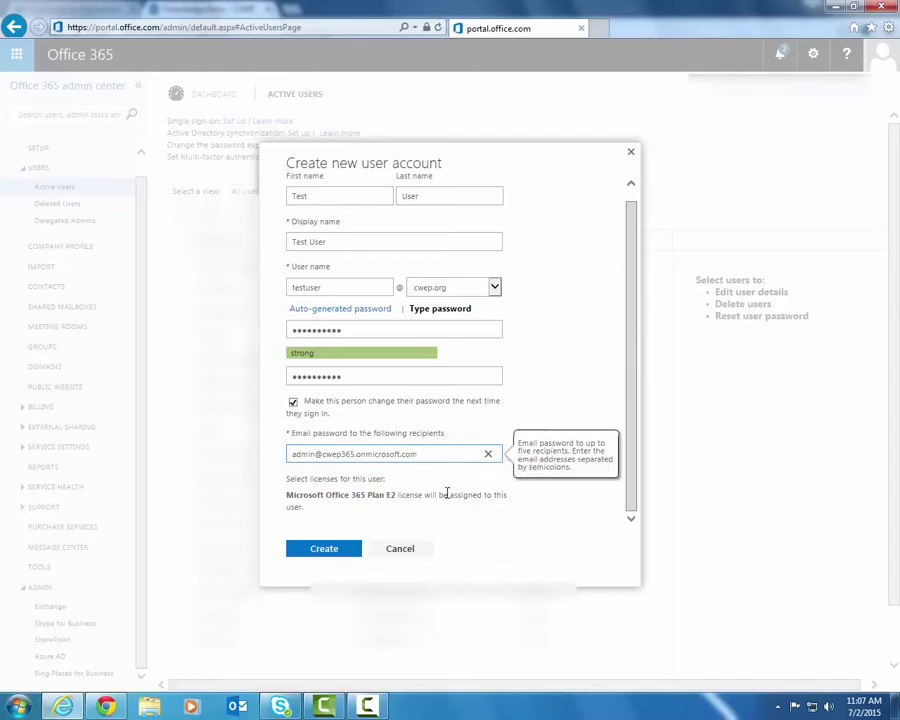
pyautogui.click(446, 494)
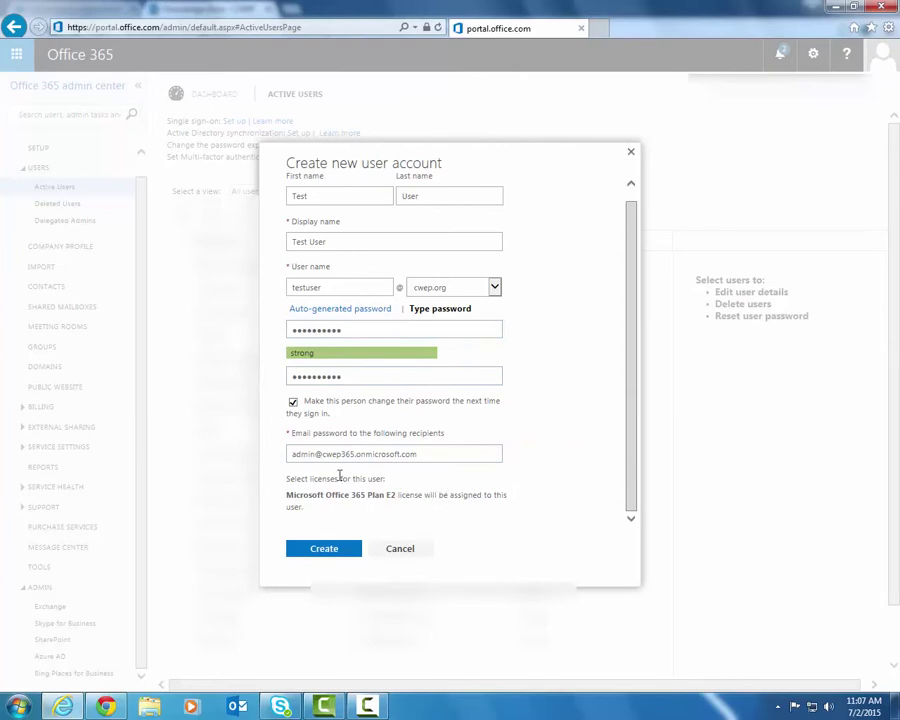
pyautogui.click(380, 454)
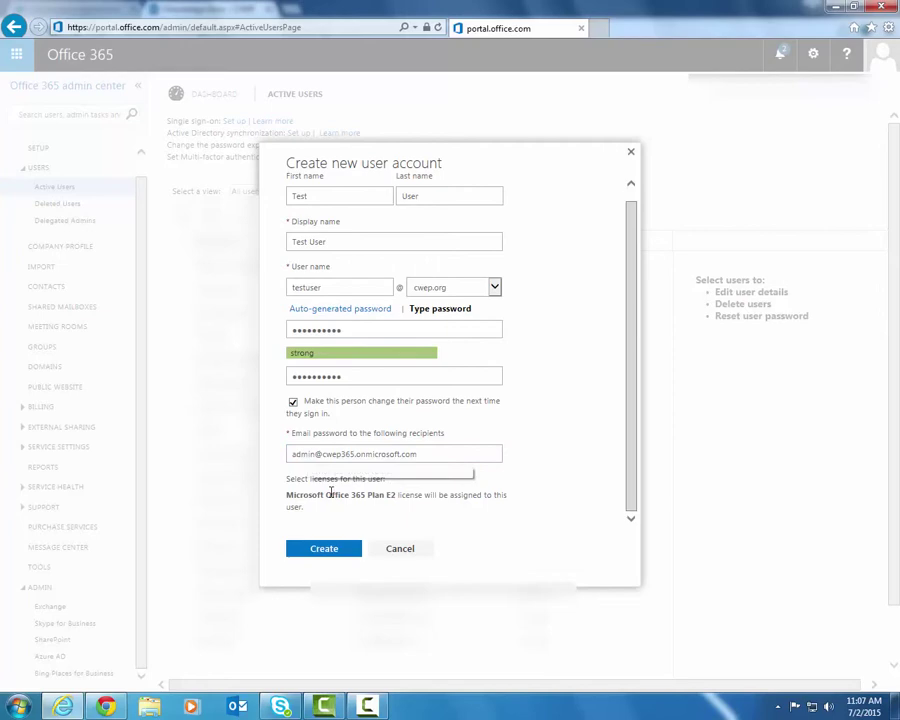
pyautogui.click(348, 502)
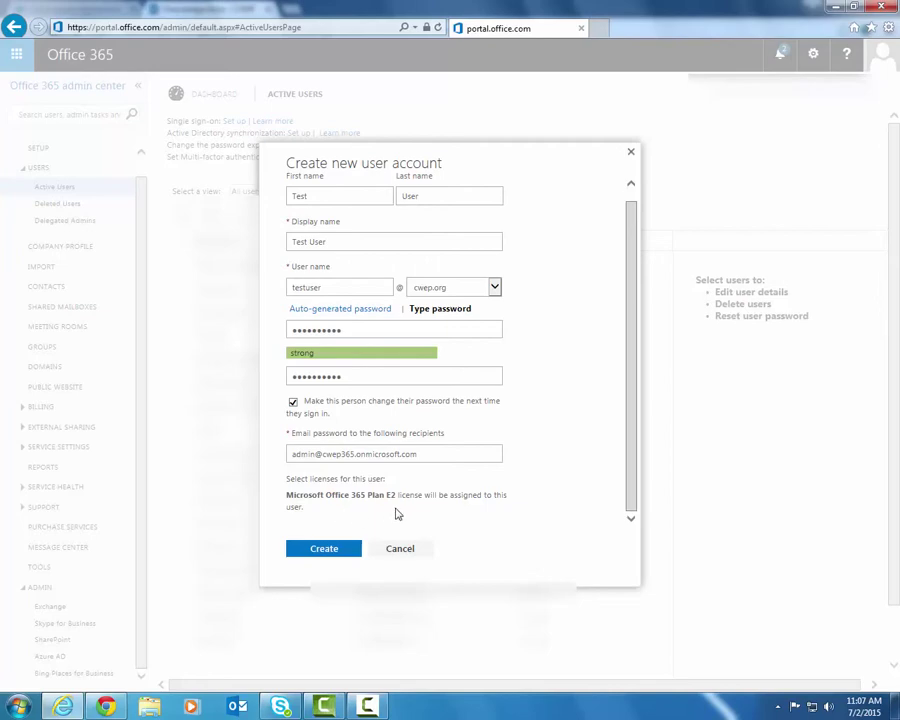
# Create the Test User account with the Plan E2 license and close the success summary.
pyautogui.click(327, 550)
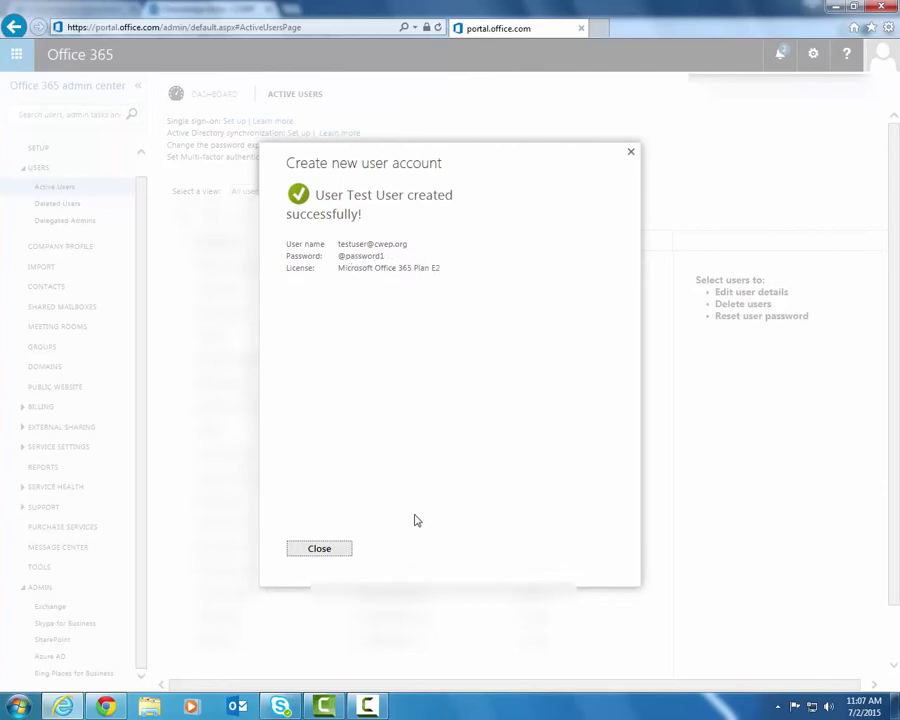
pyautogui.click(319, 549)
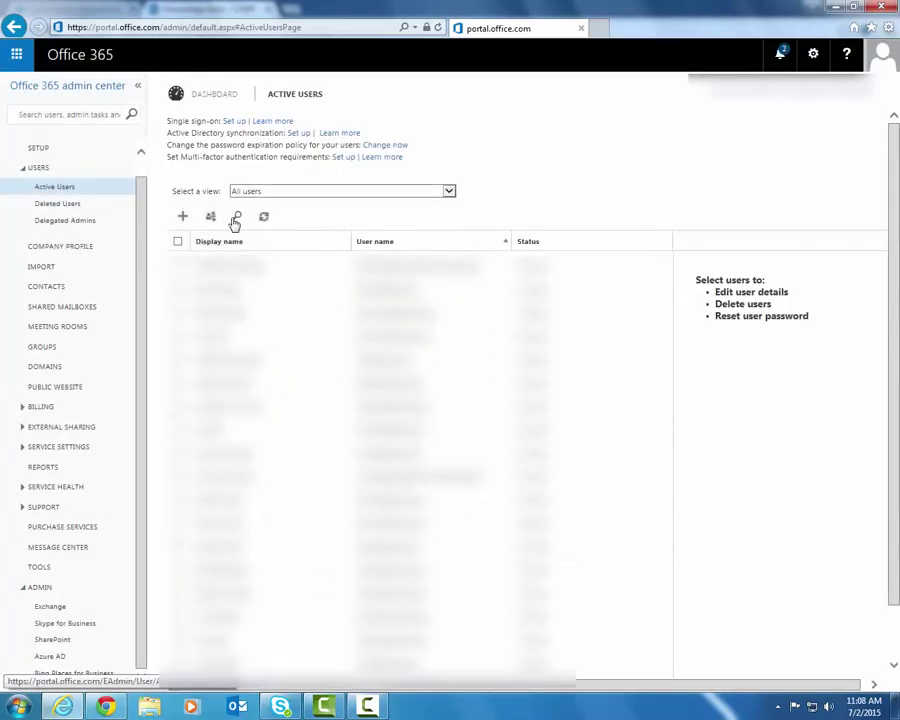
# Search the user list for 'test' and select the Test User row to view its details.
pyautogui.click(238, 218)
pyautogui.write('te')
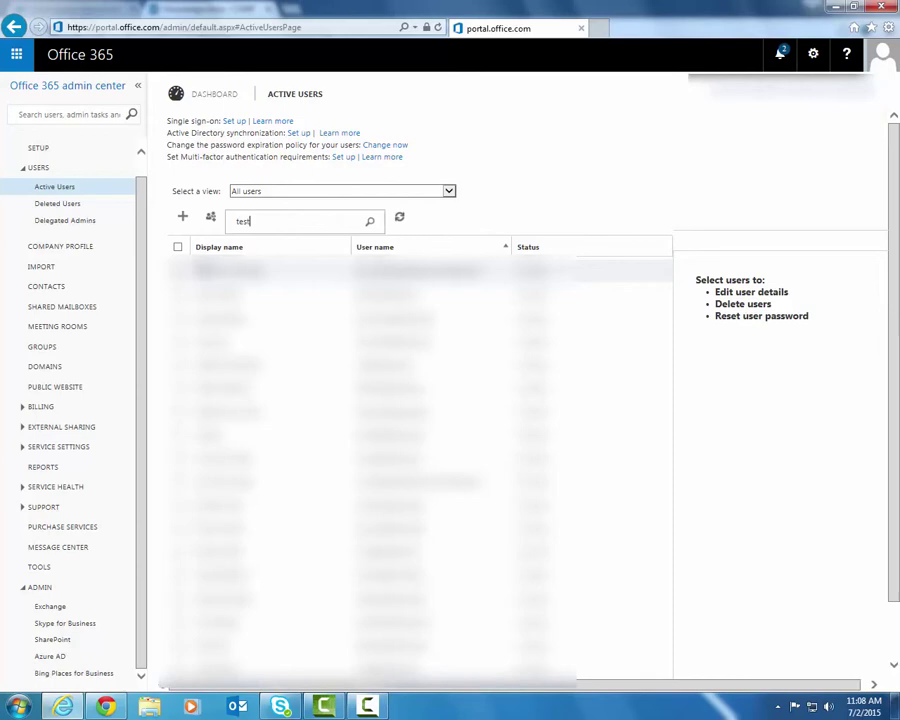
pyautogui.write('st')
pyautogui.press('Return')
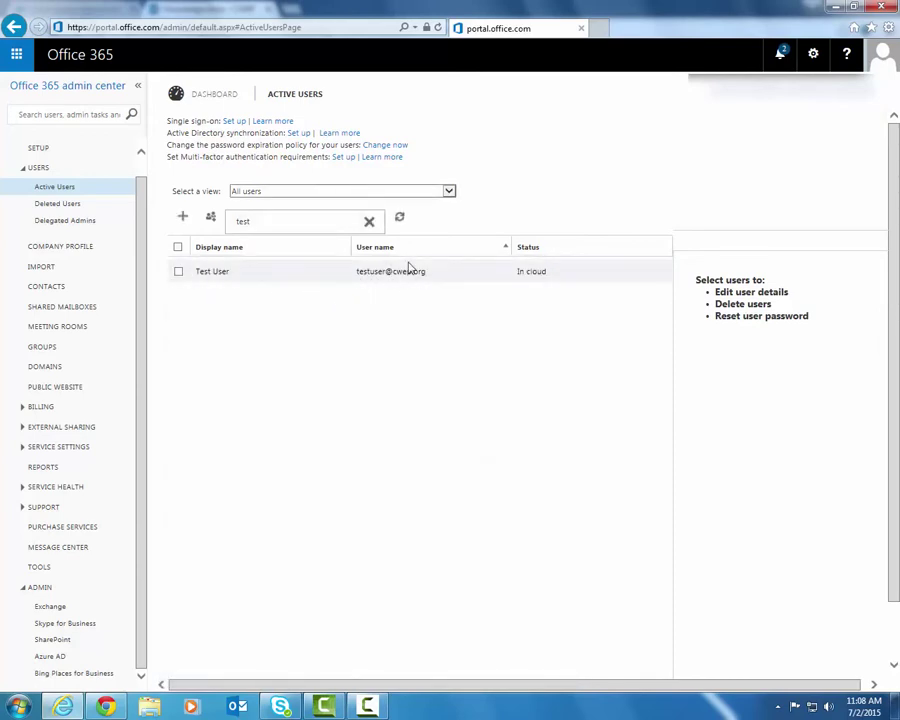
pyautogui.click(306, 275)
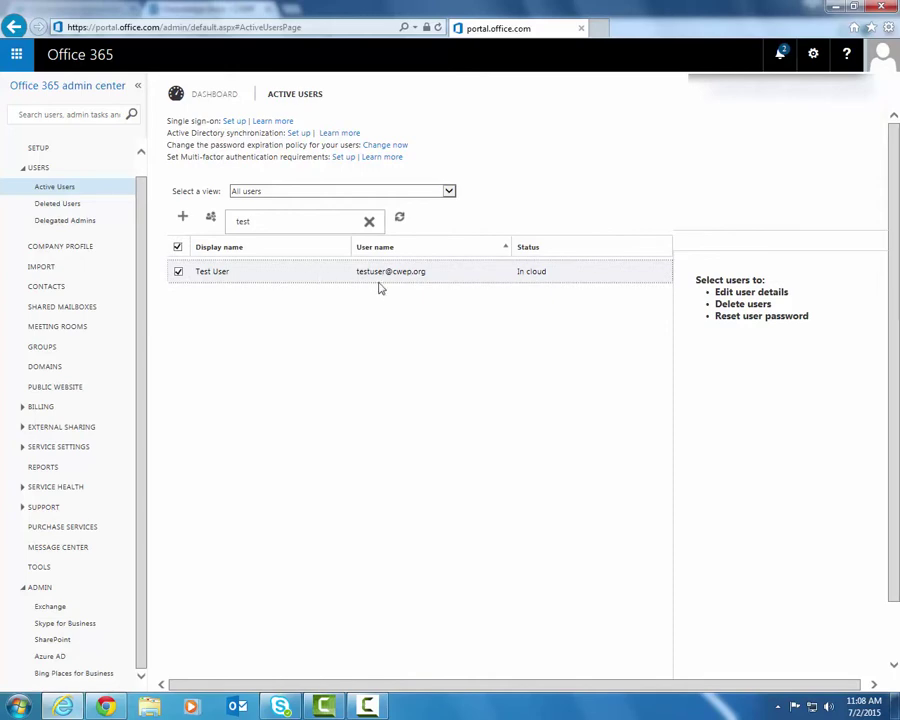